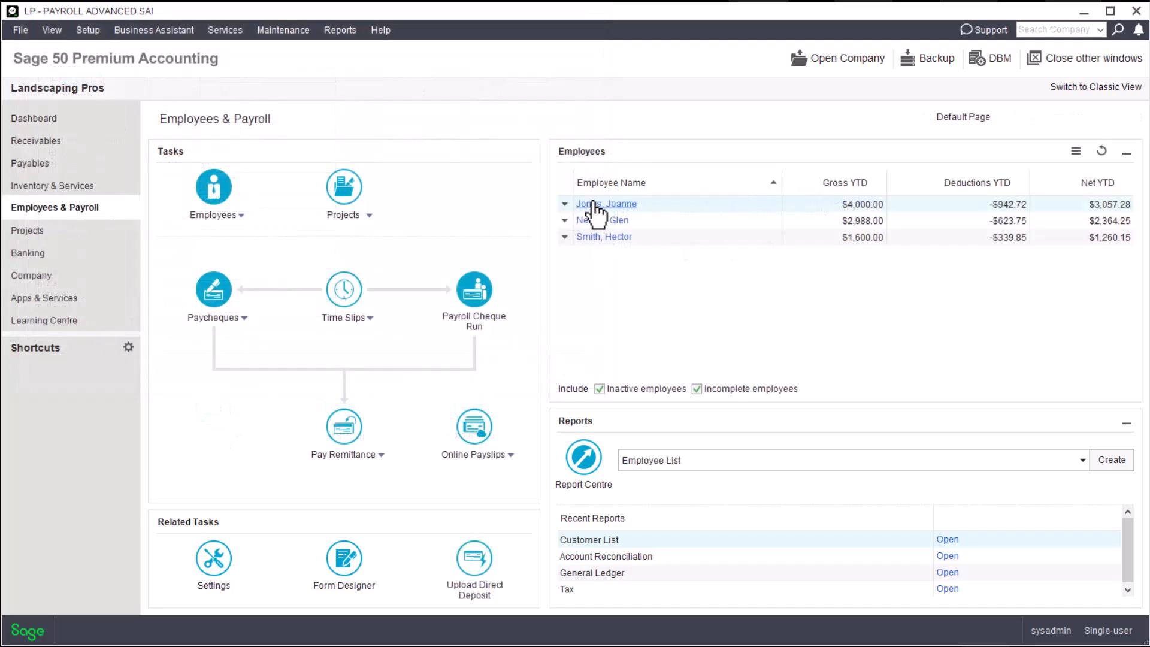
Open the first listed employee's payroll record and view its T4 and RL-1 reporting details.
{"action": "left_click", "coordinate": [590, 203]}
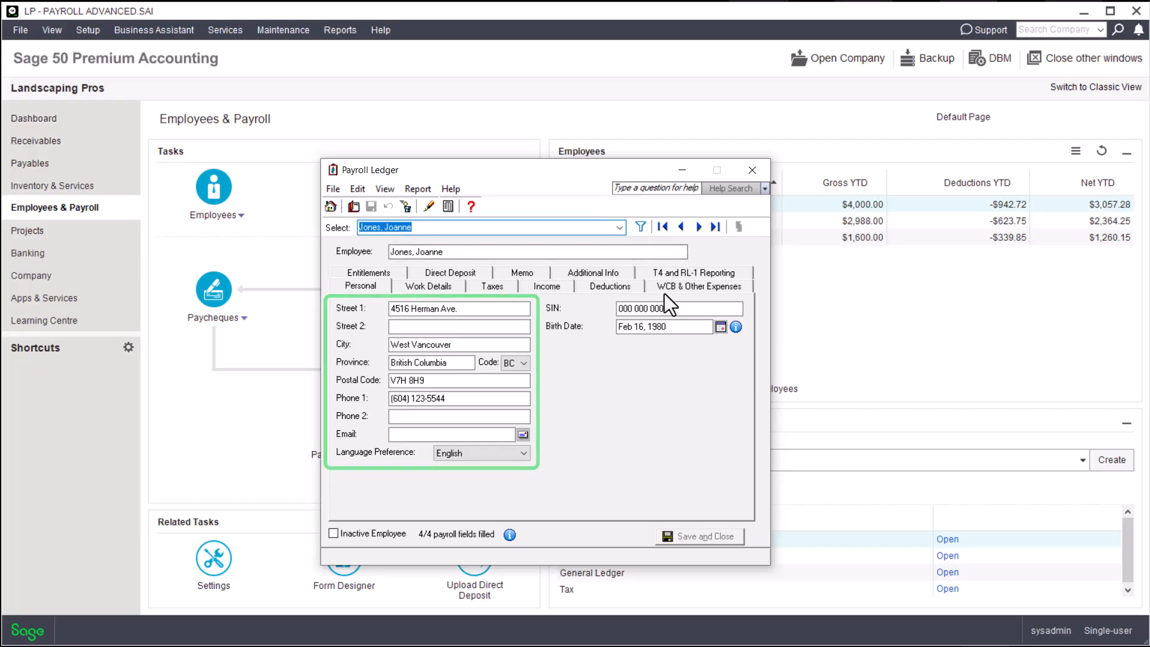
{"action": "left_click", "coordinate": [671, 276]}
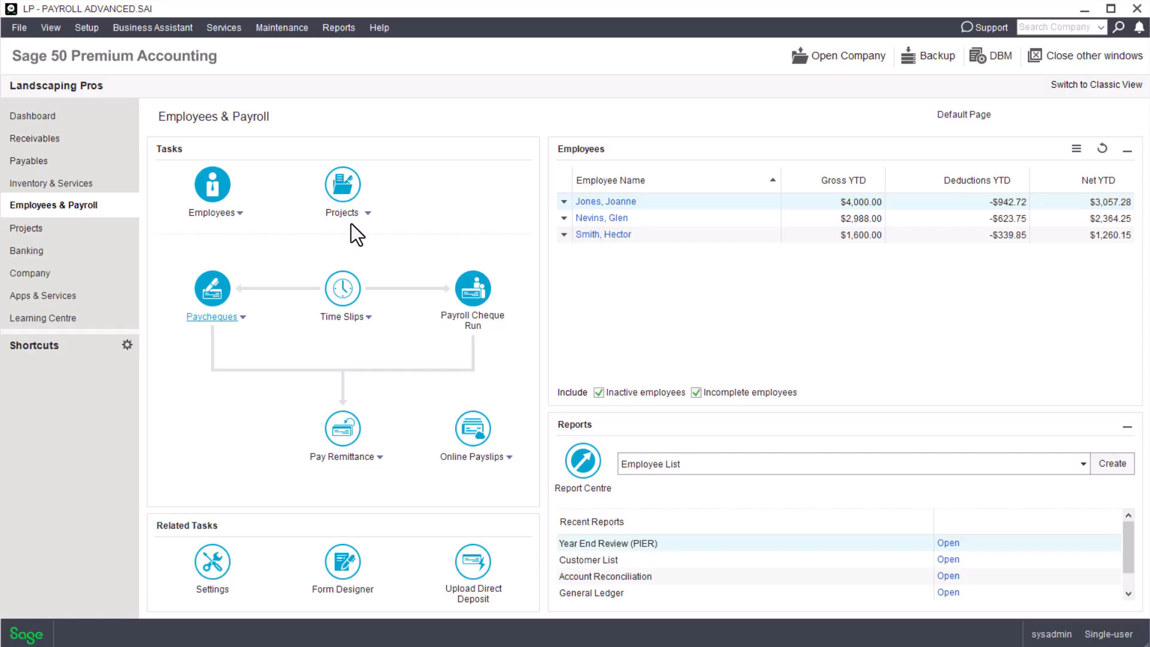
Set the form type for both T4 slips and T4 Summary to Plain-paper laser & inkjet form in the federal payroll form options.
{"action": "left_click", "coordinate": [82, 27]}
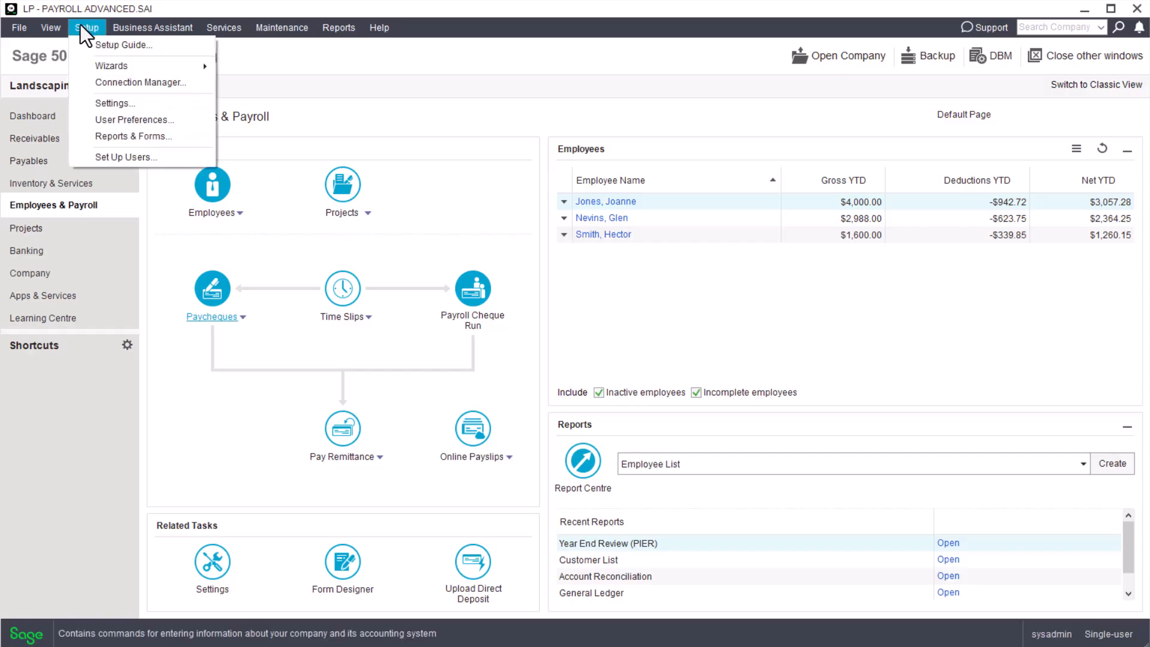
{"action": "left_click", "coordinate": [113, 137]}
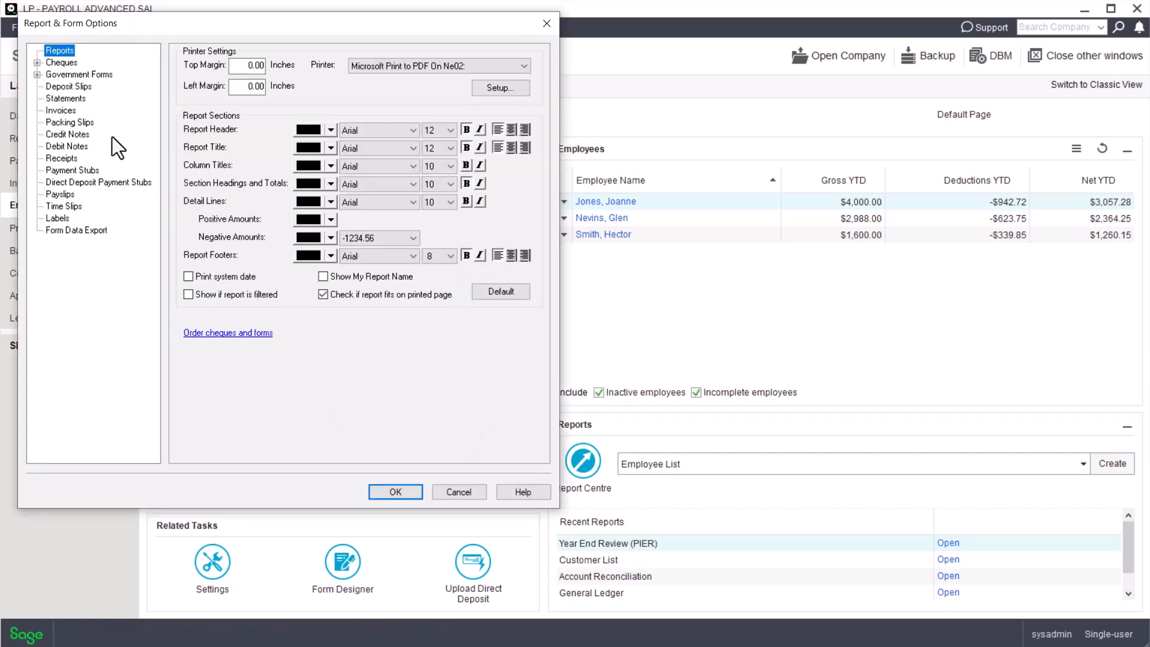
{"action": "left_click", "coordinate": [36, 75]}
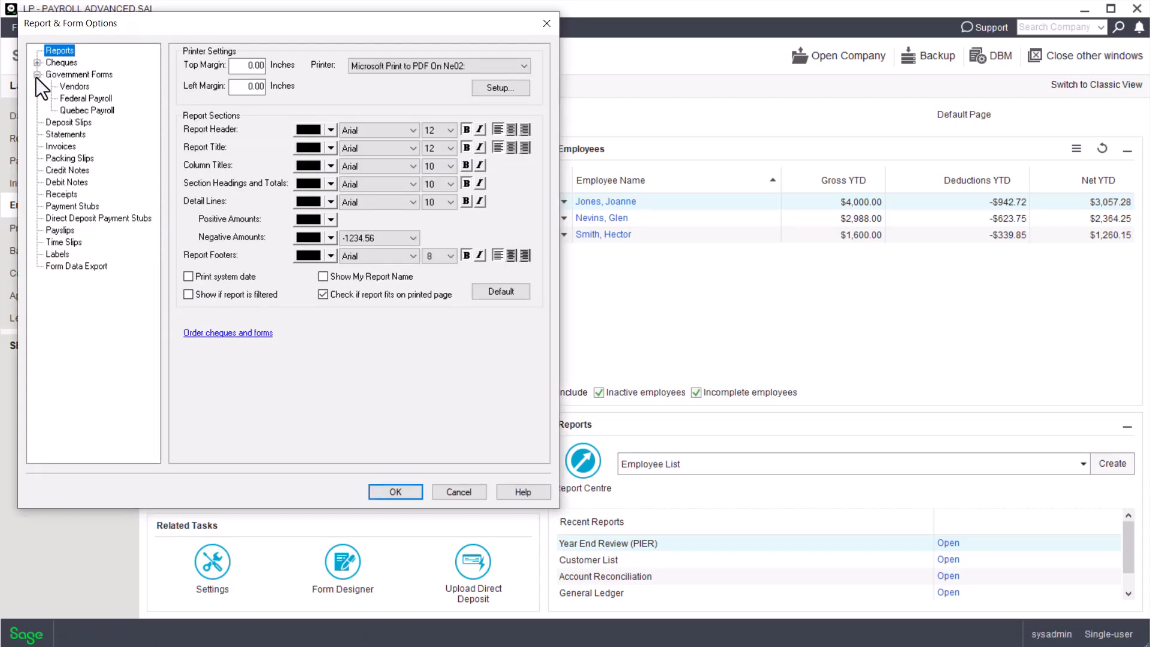
{"action": "left_click", "coordinate": [70, 101]}
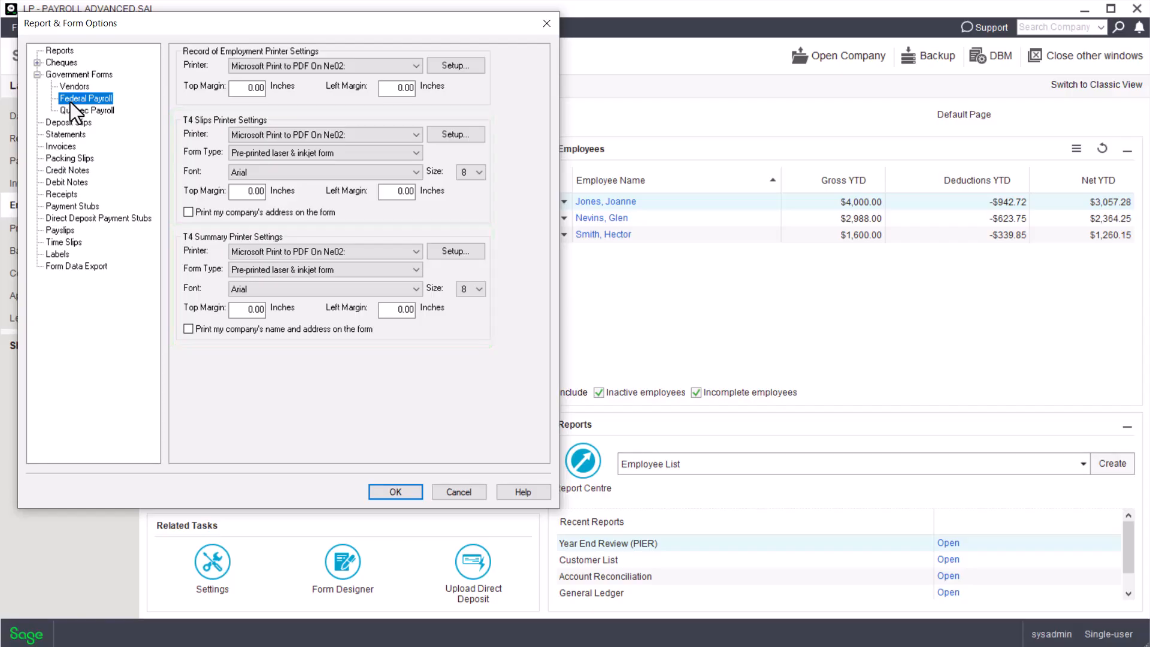
{"action": "left_click", "coordinate": [232, 153]}
{"action": "left_click", "coordinate": [242, 175]}
{"action": "left_click", "coordinate": [255, 270]}
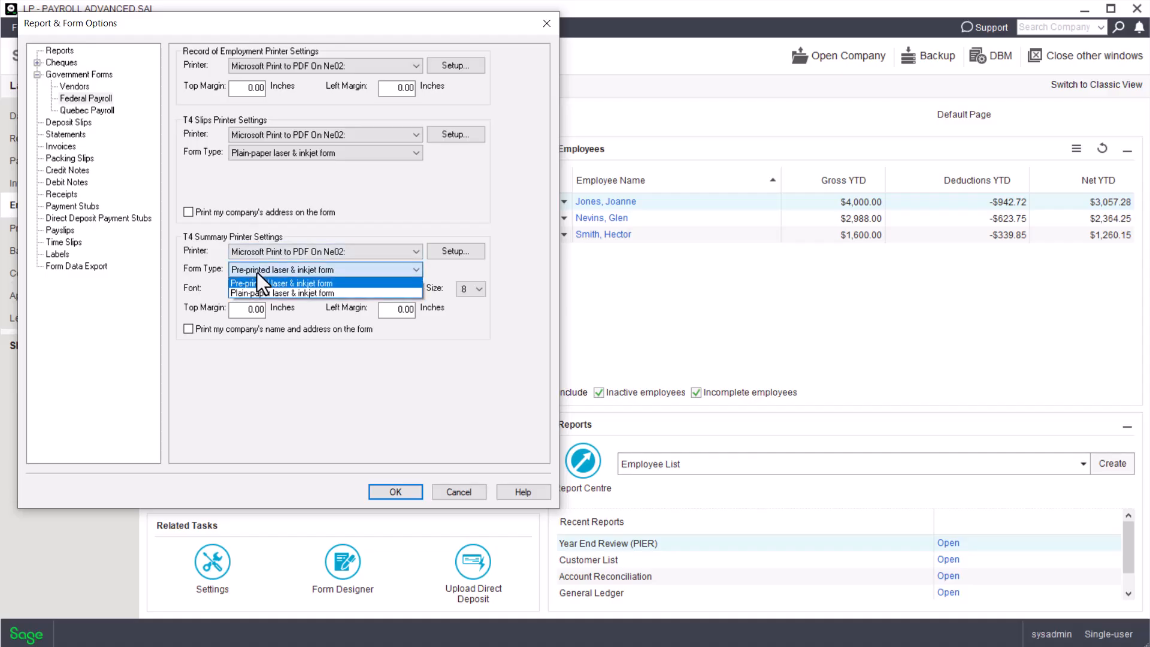
{"action": "left_click", "coordinate": [263, 293]}
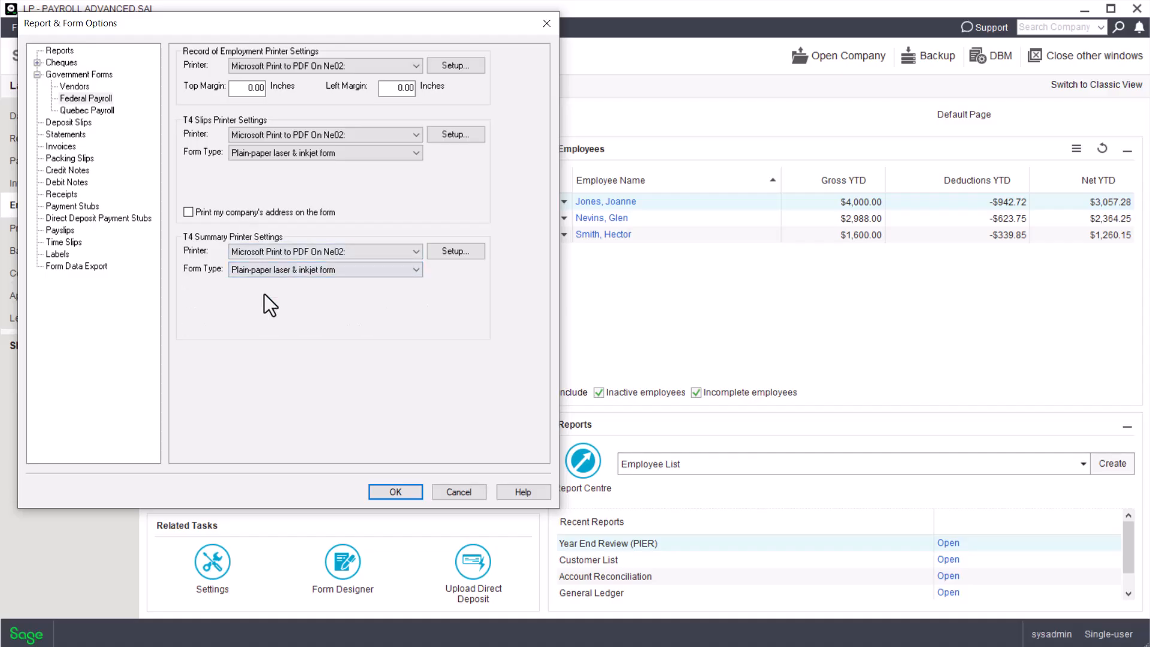
{"action": "left_click", "coordinate": [396, 491]}
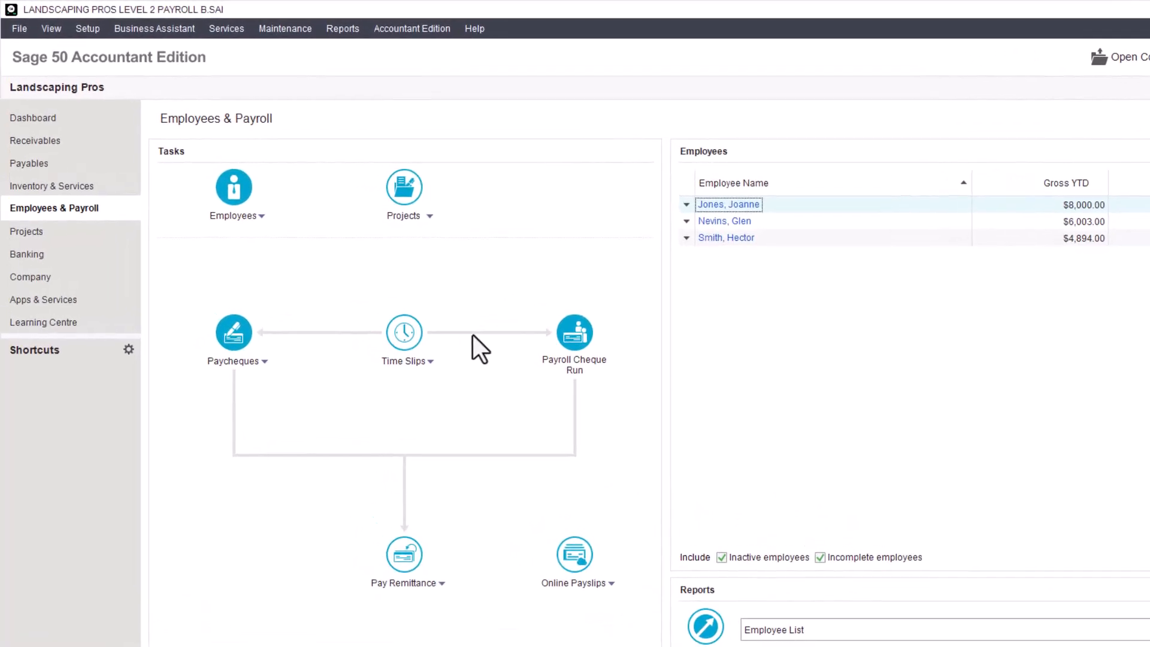
Start the T4 Slips and Summary report for all employees, including inactive ones, and check the summary contact information before accepting.
{"action": "left_click", "coordinate": [265, 22]}
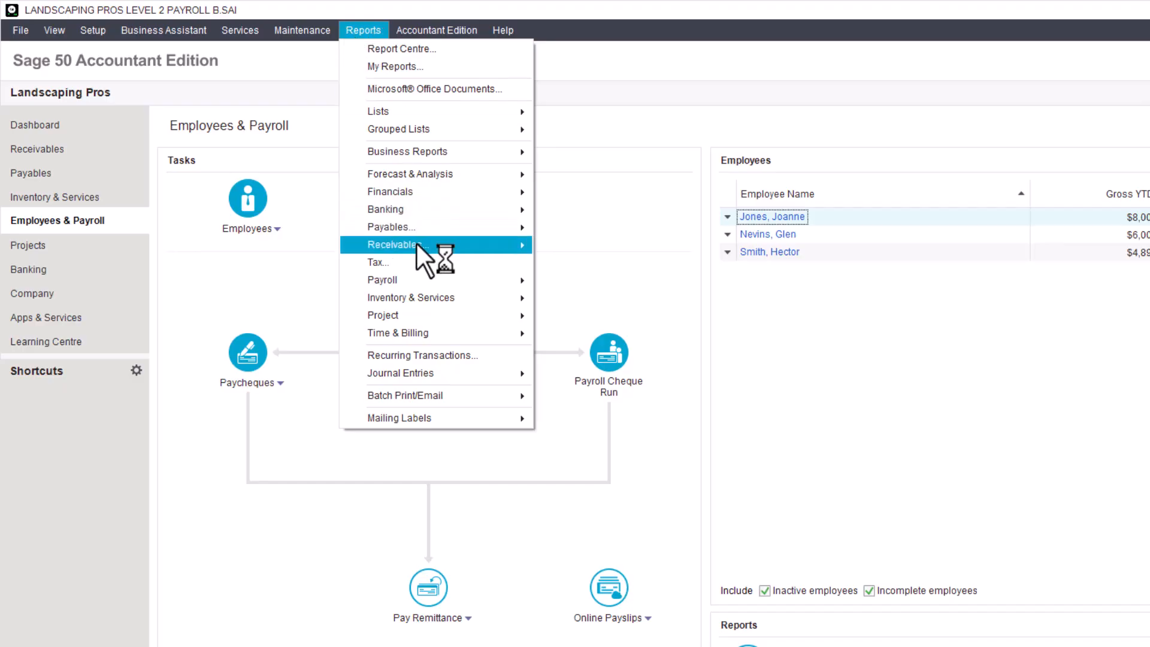
{"action": "mouse_move", "coordinate": [436, 276]}
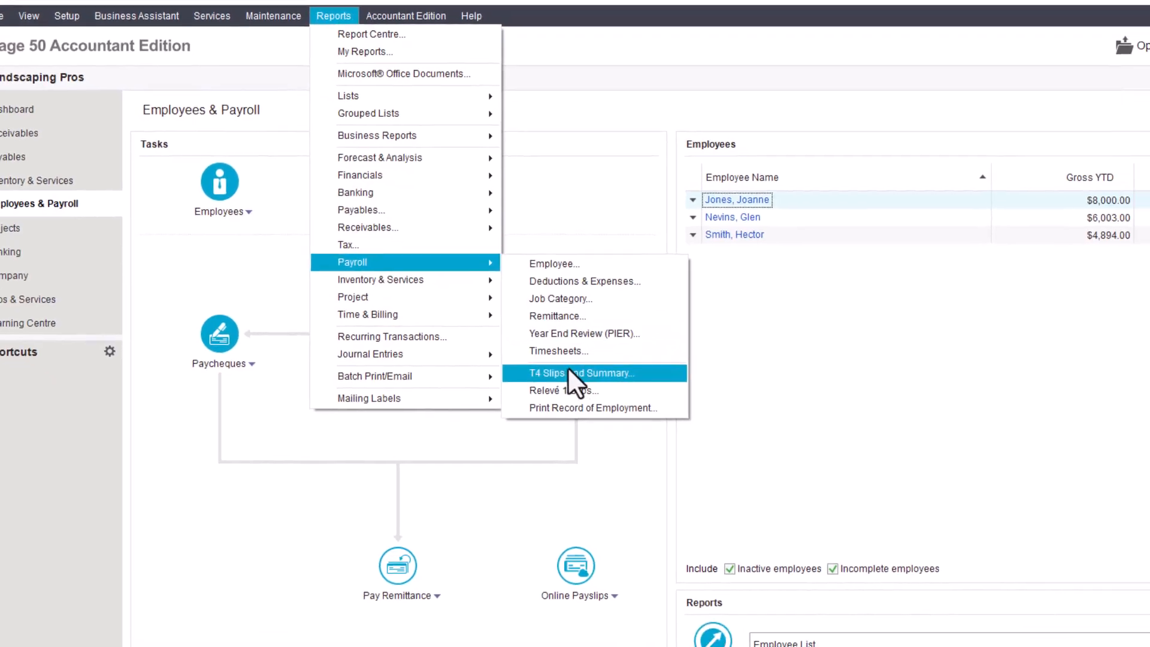
{"action": "left_click", "coordinate": [615, 392]}
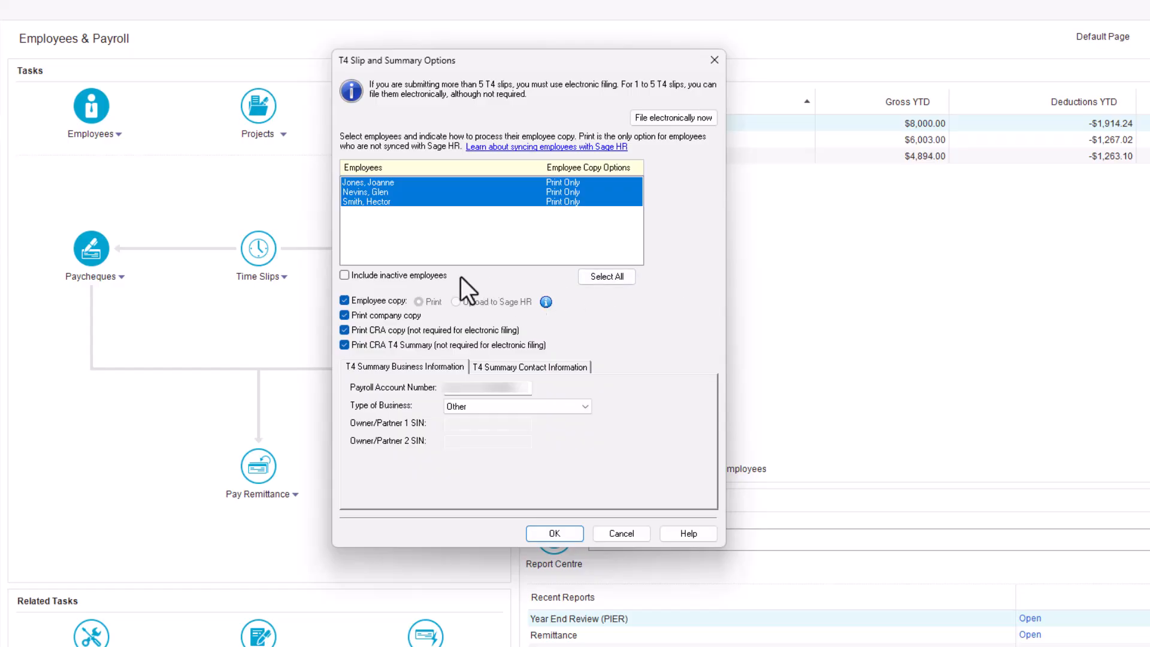
{"action": "left_click", "coordinate": [427, 275]}
{"action": "left_click", "coordinate": [606, 278]}
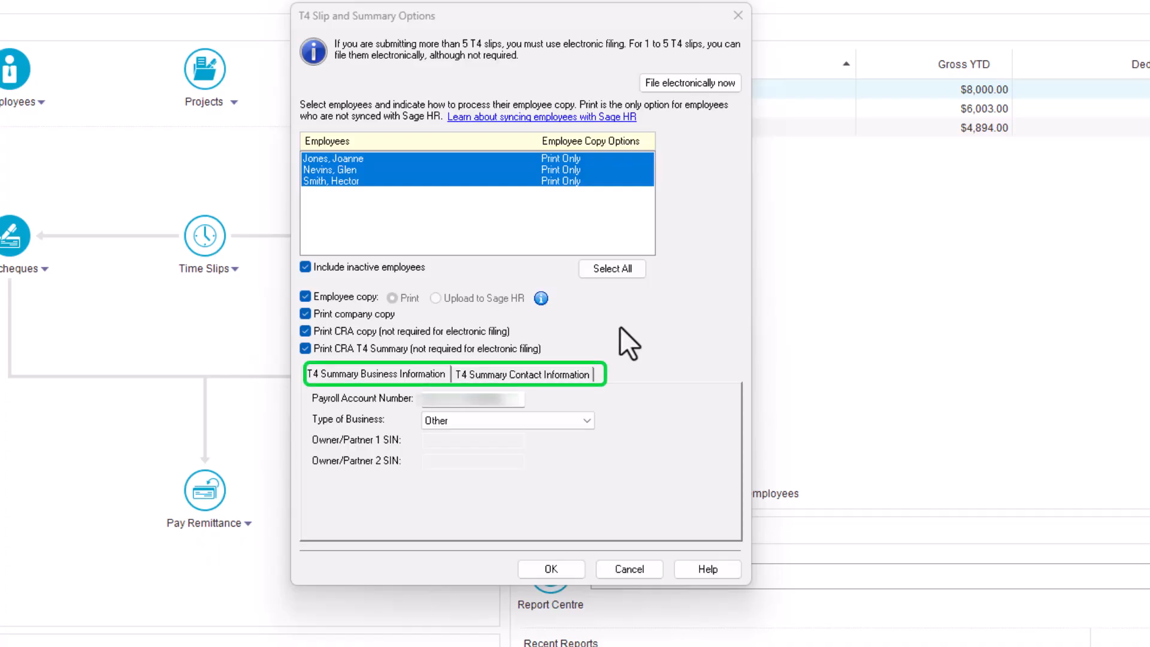
{"action": "left_click", "coordinate": [587, 374]}
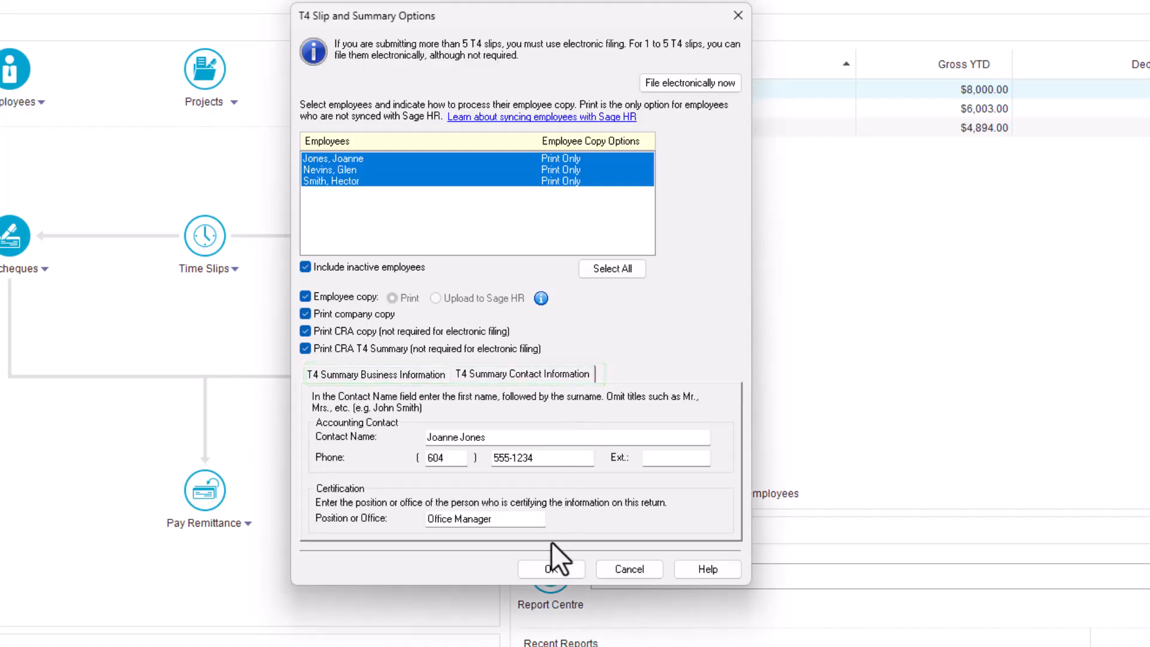
{"action": "left_click", "coordinate": [554, 568]}
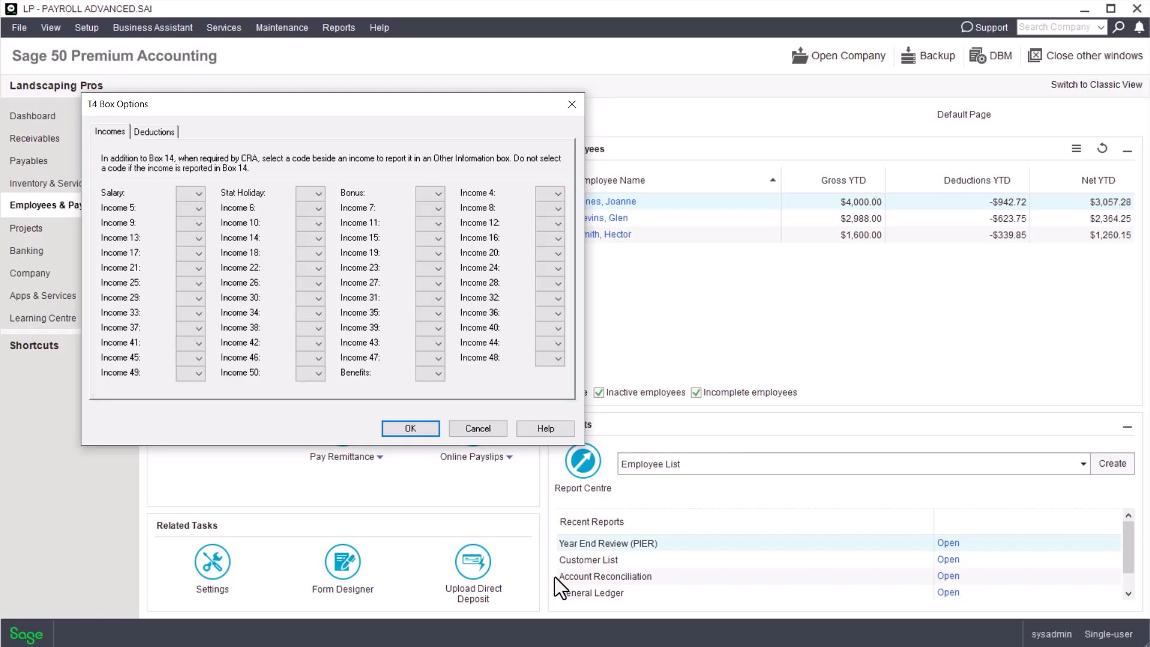
Review the T4 box codes available for Salary and Group Ins. without assigning any, accept the box options and print the T4 Summary.
{"action": "left_click", "coordinate": [200, 192]}
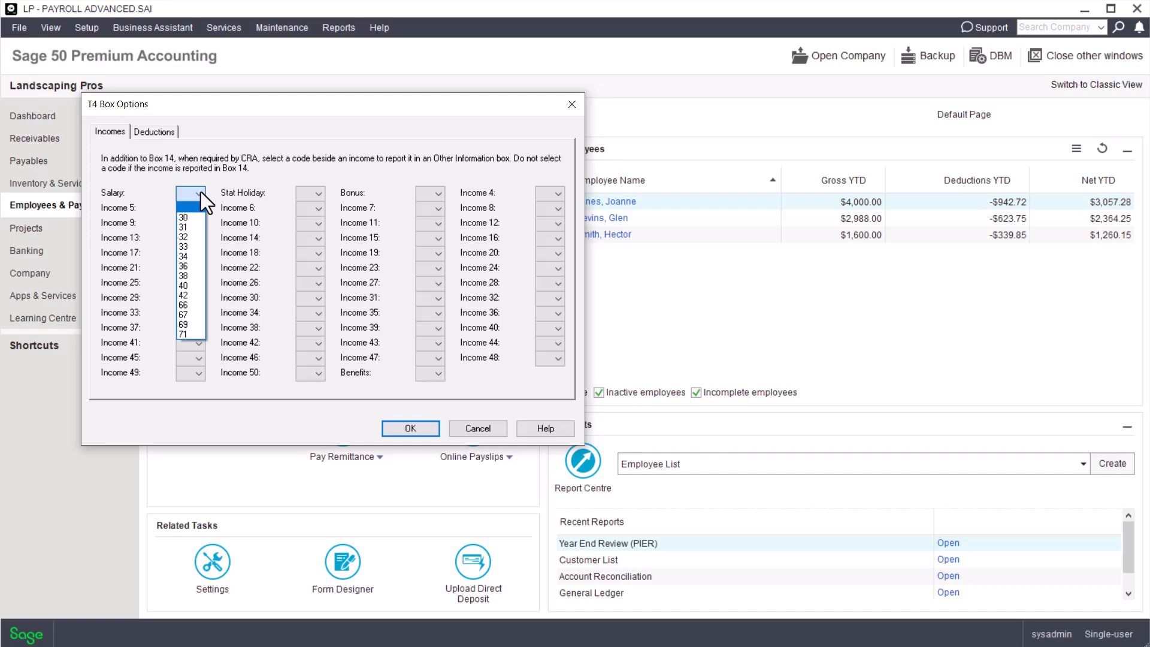
{"action": "left_click", "coordinate": [200, 192]}
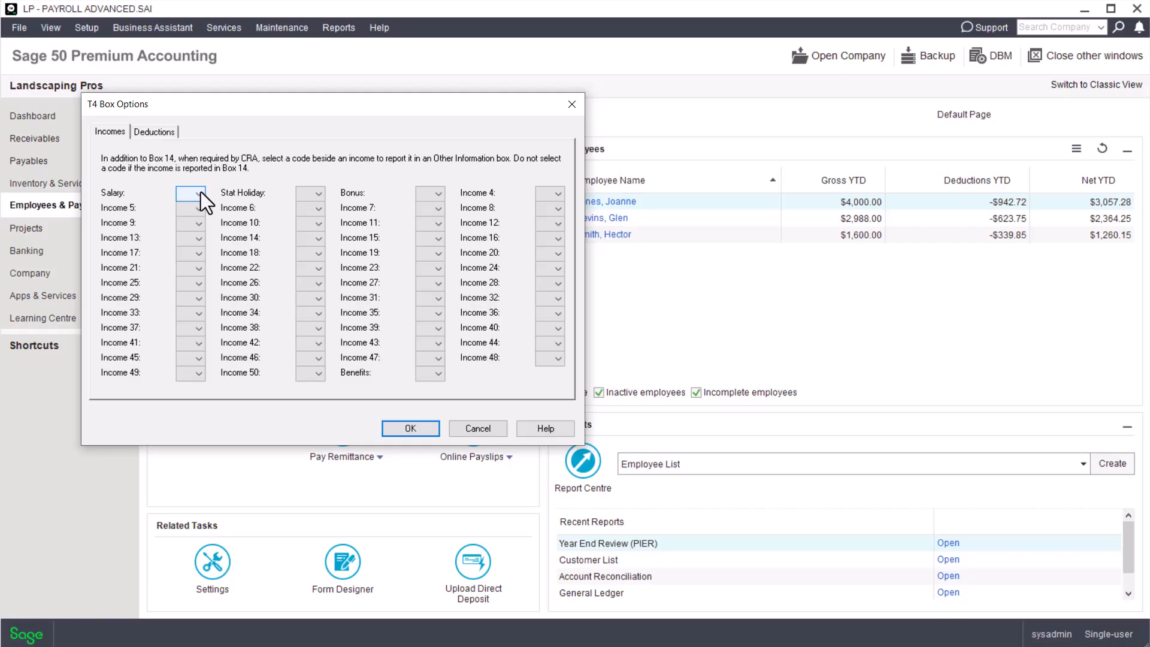
{"action": "left_click", "coordinate": [150, 133]}
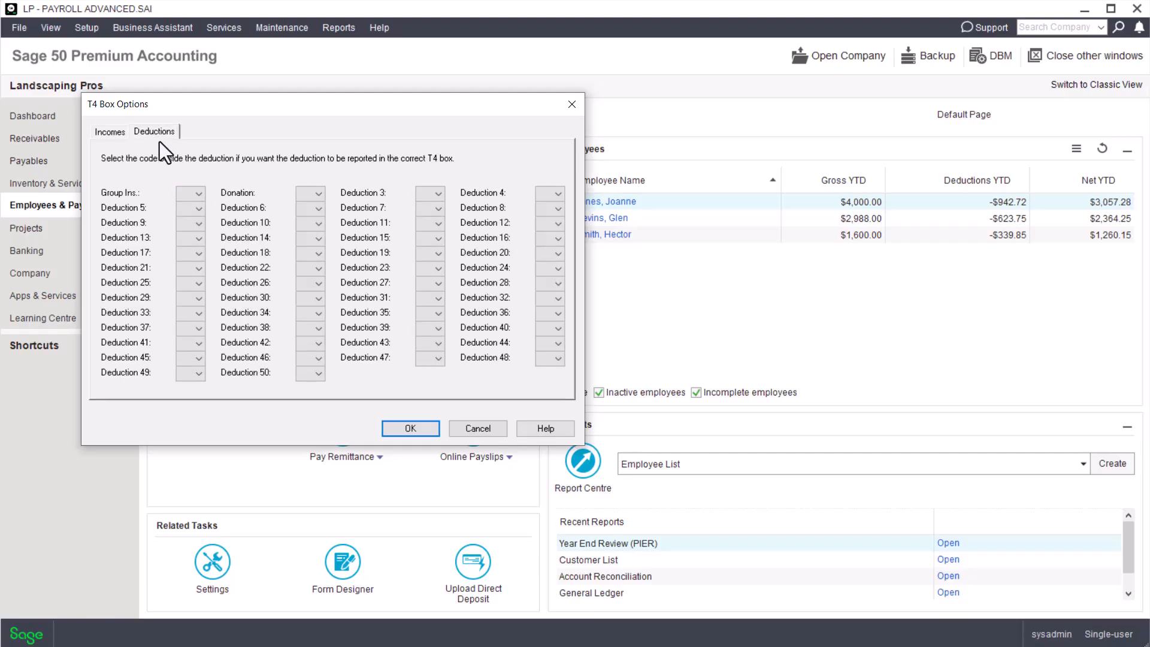
{"action": "left_click", "coordinate": [198, 193]}
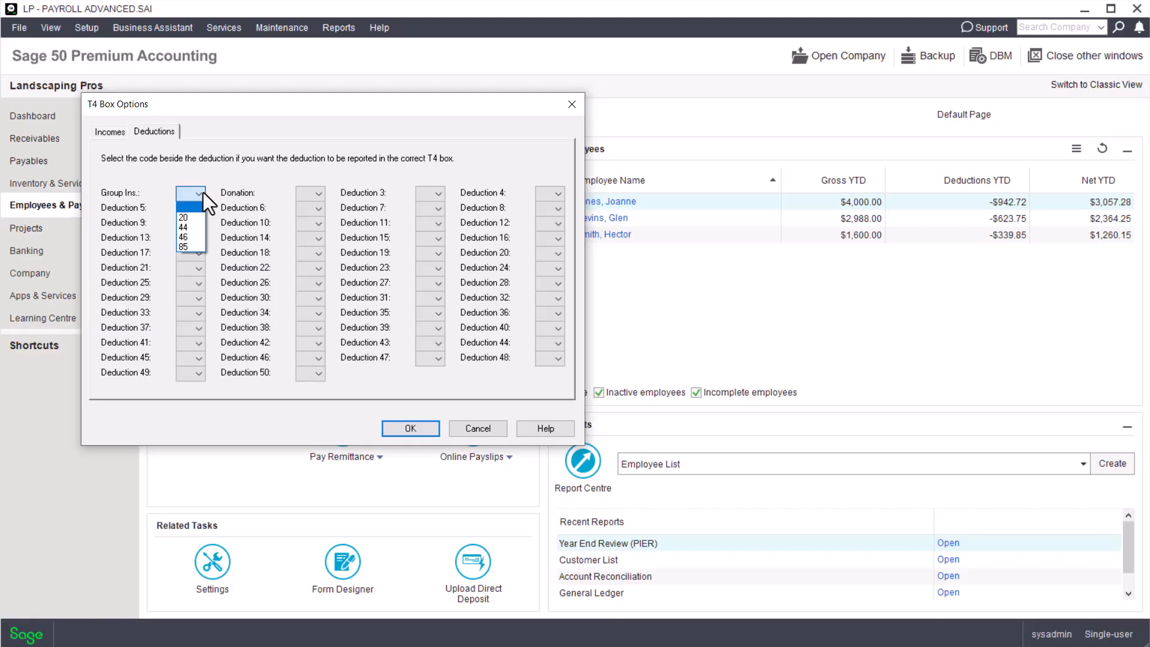
{"action": "left_click", "coordinate": [203, 193]}
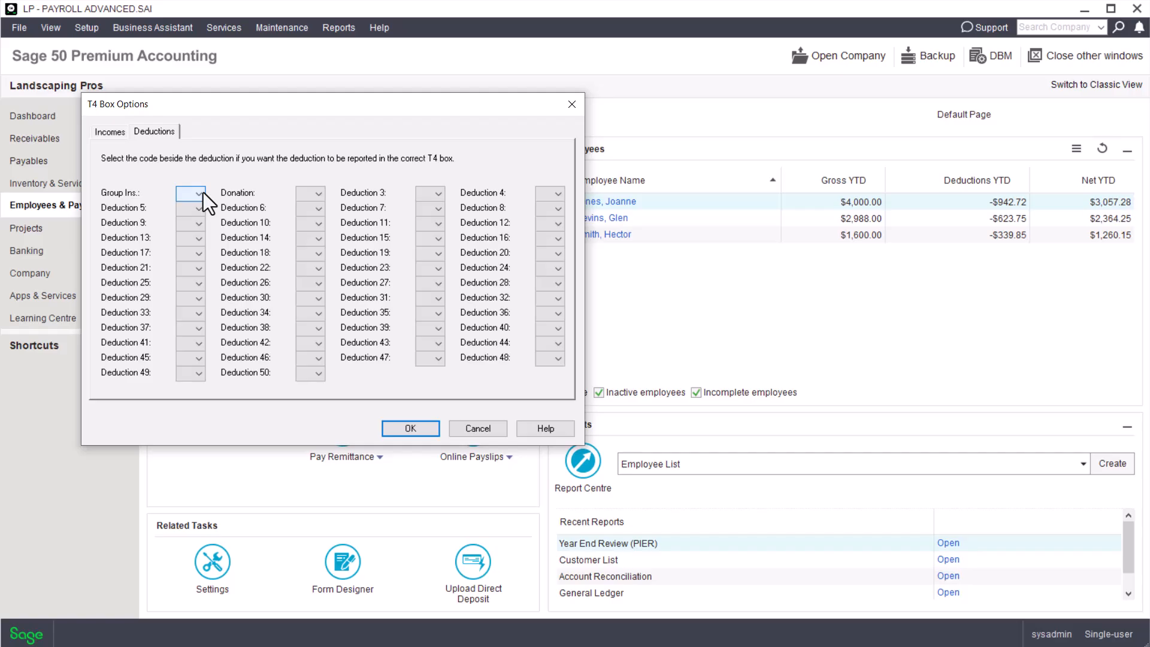
{"action": "left_click", "coordinate": [430, 426]}
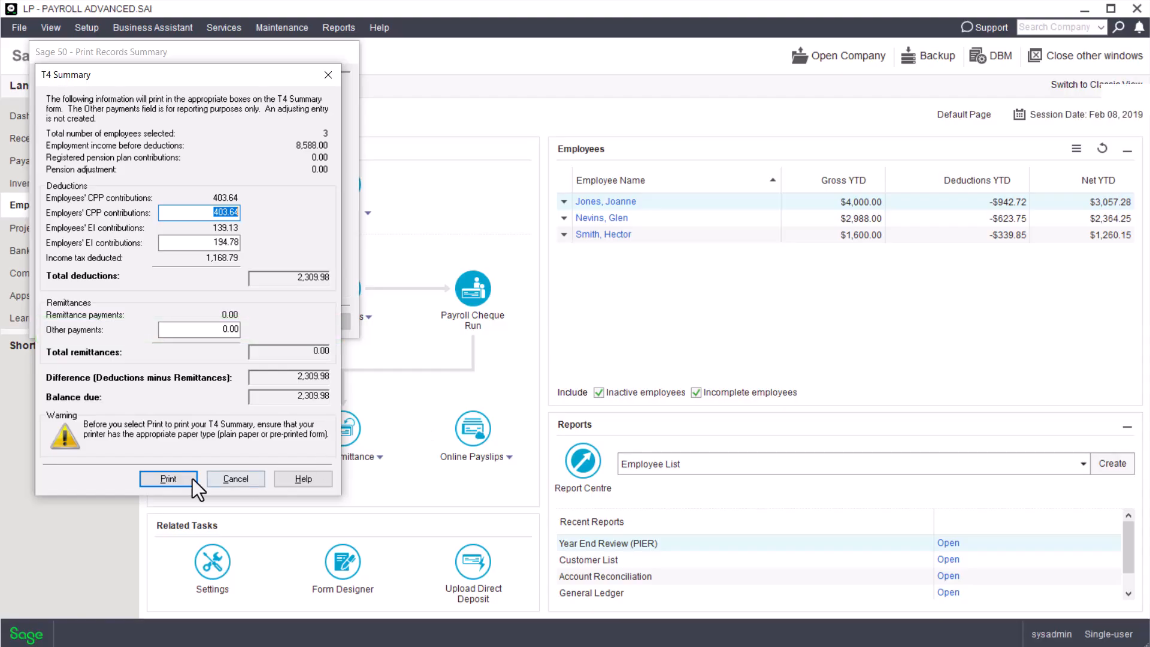
{"action": "left_click", "coordinate": [171, 483]}
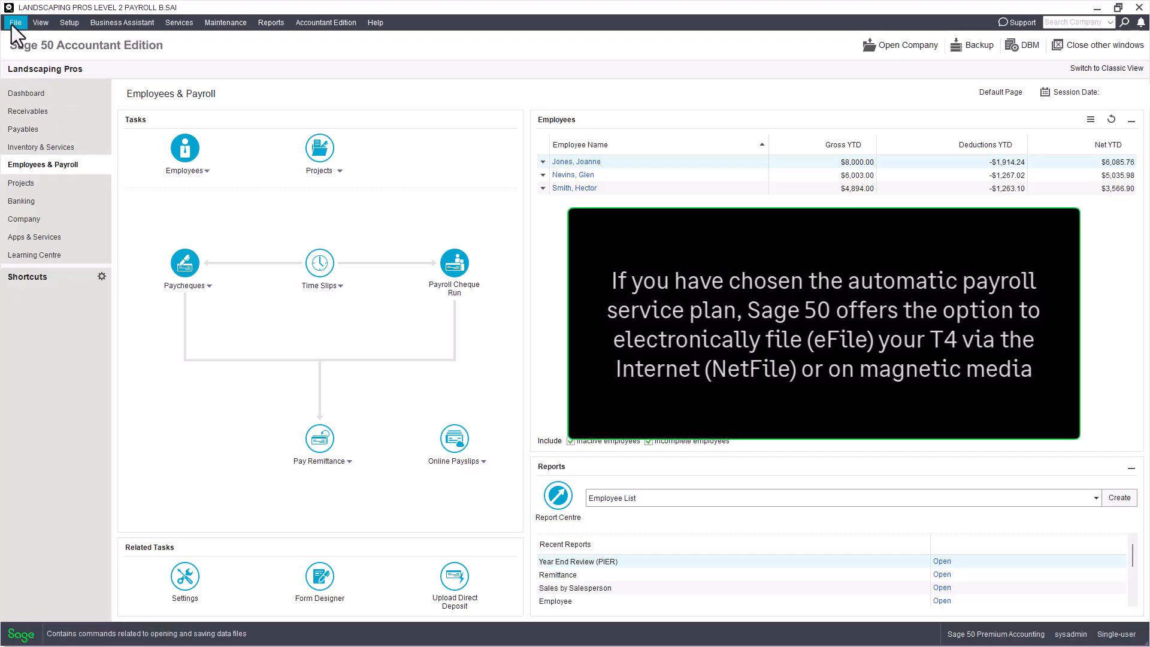
Start the T4 export for Internet File Transfer, including inactive employees and selecting all employees.
{"action": "left_click", "coordinate": [12, 24]}
{"action": "mouse_move", "coordinate": [142, 301]}
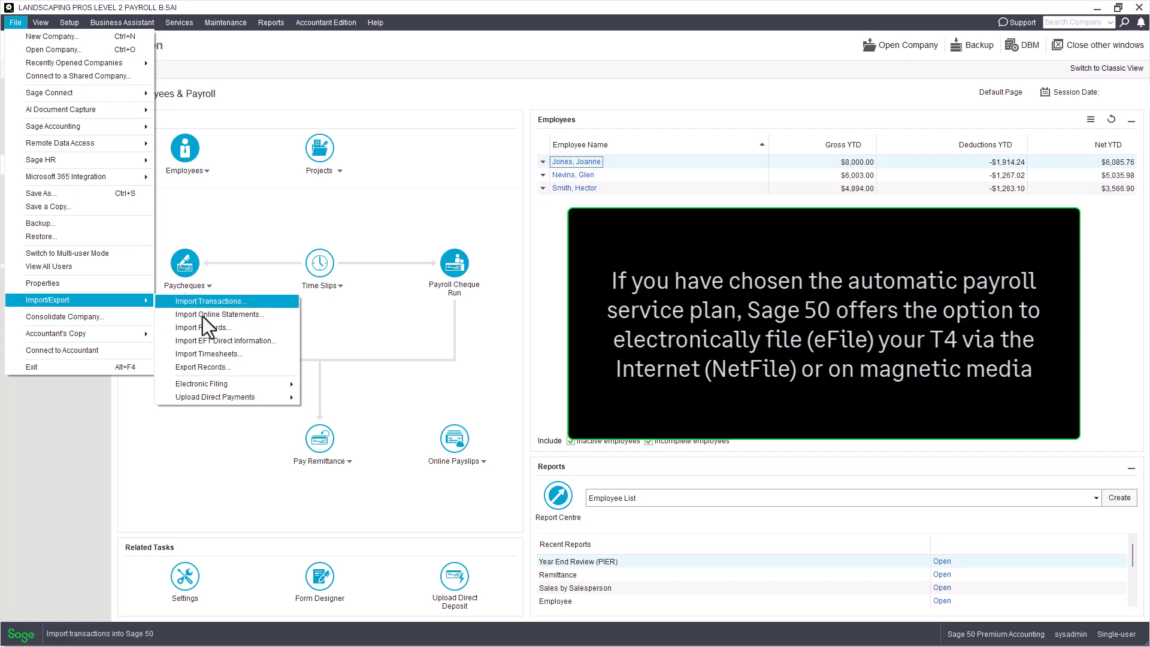
{"action": "mouse_move", "coordinate": [262, 383]}
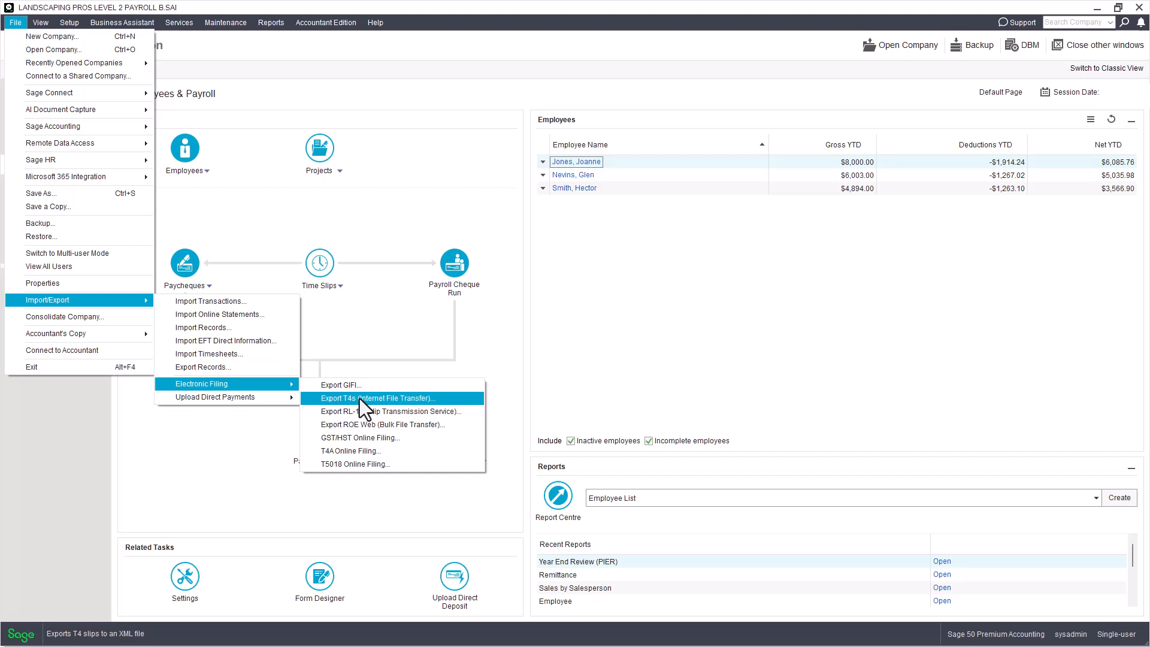
{"action": "left_click", "coordinate": [360, 398]}
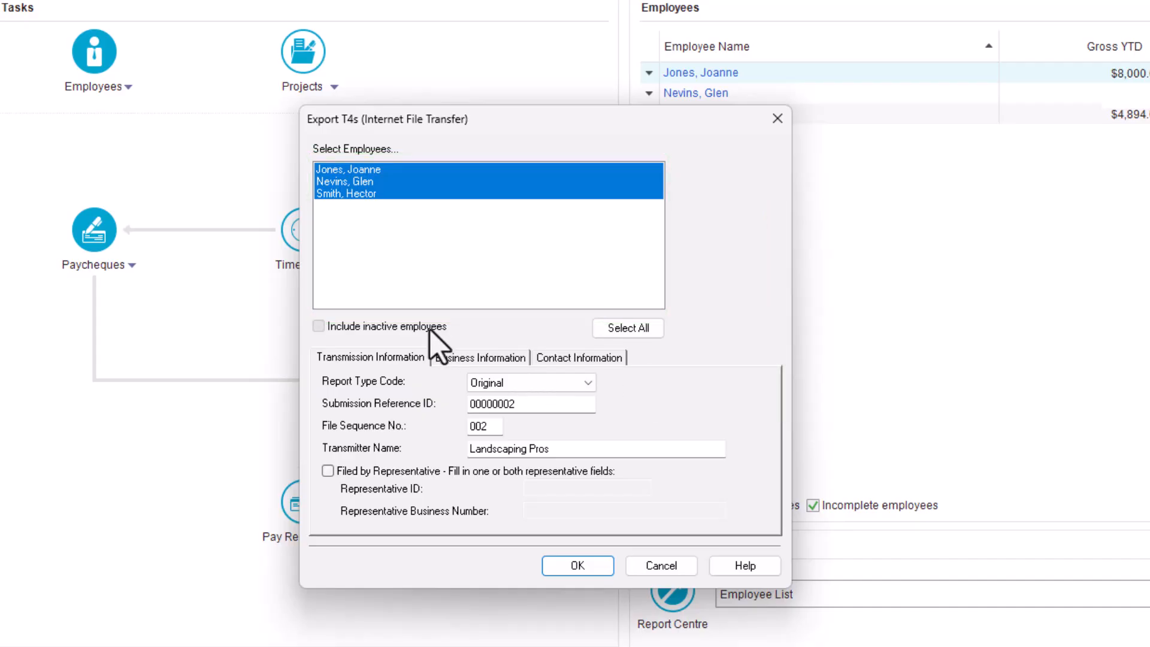
{"action": "left_click", "coordinate": [430, 329]}
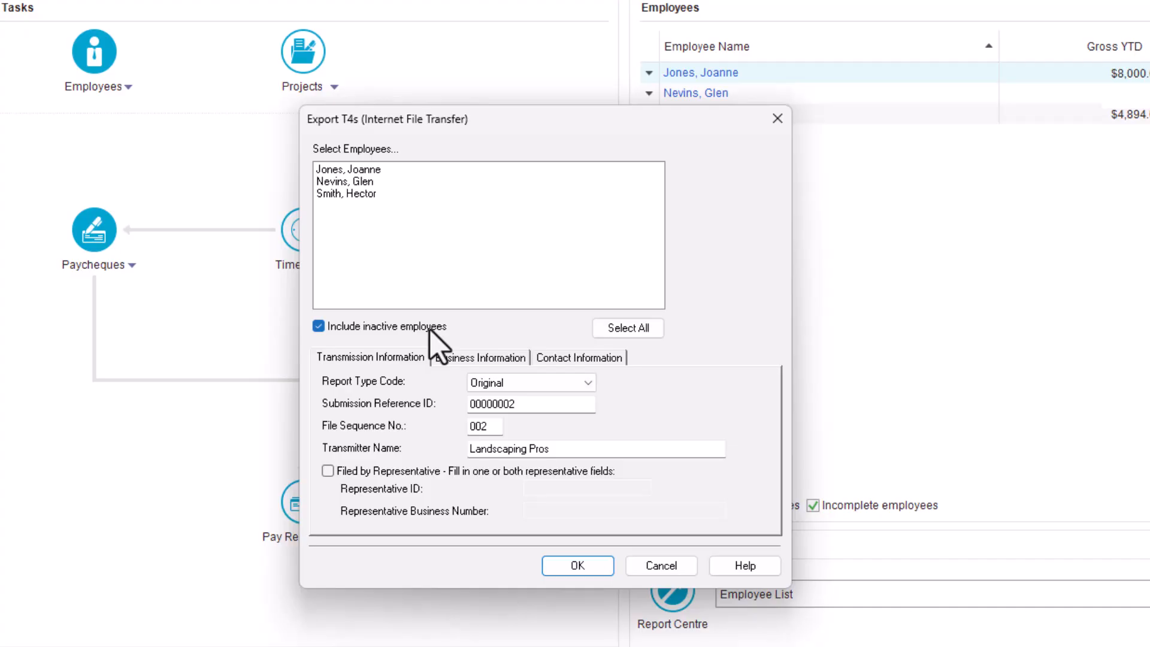
{"action": "left_click", "coordinate": [637, 329]}
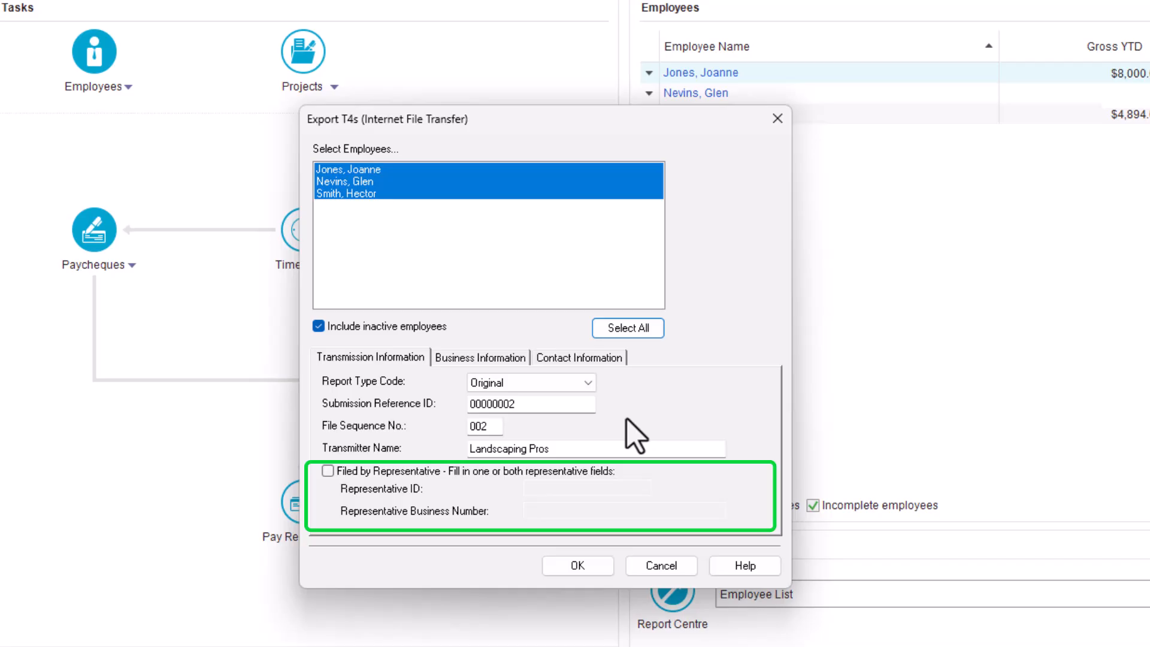
Review the export's business and contact information, then accept the export options and the T4 income and deduction box options unchanged.
{"action": "left_click", "coordinate": [511, 358]}
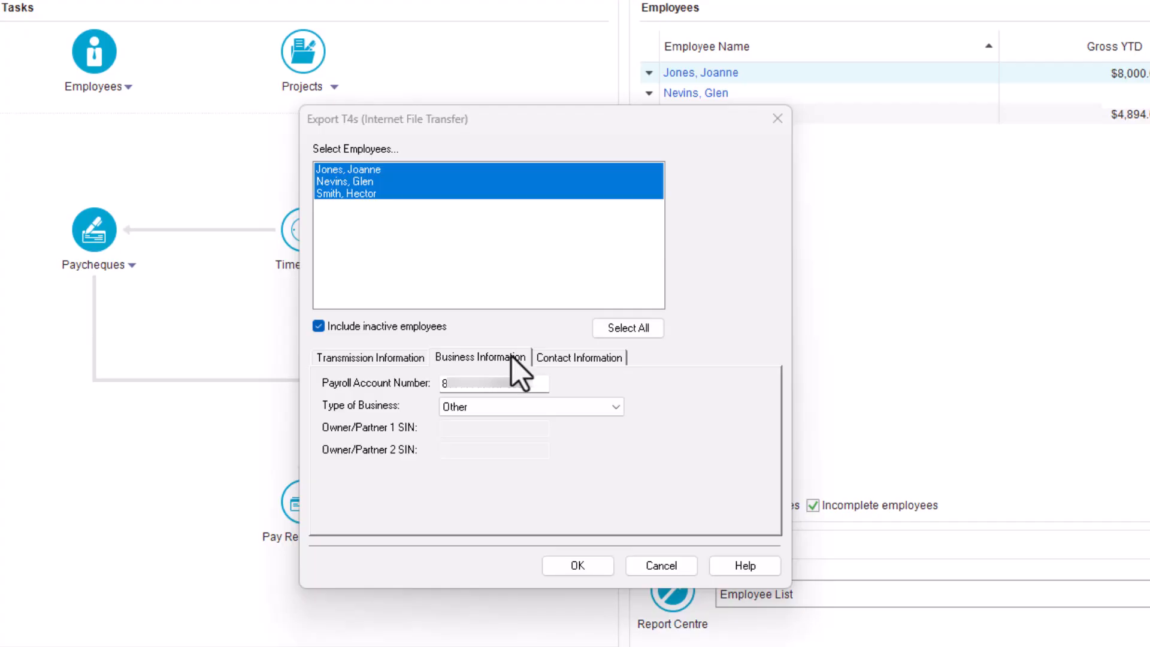
{"action": "left_click", "coordinate": [558, 358]}
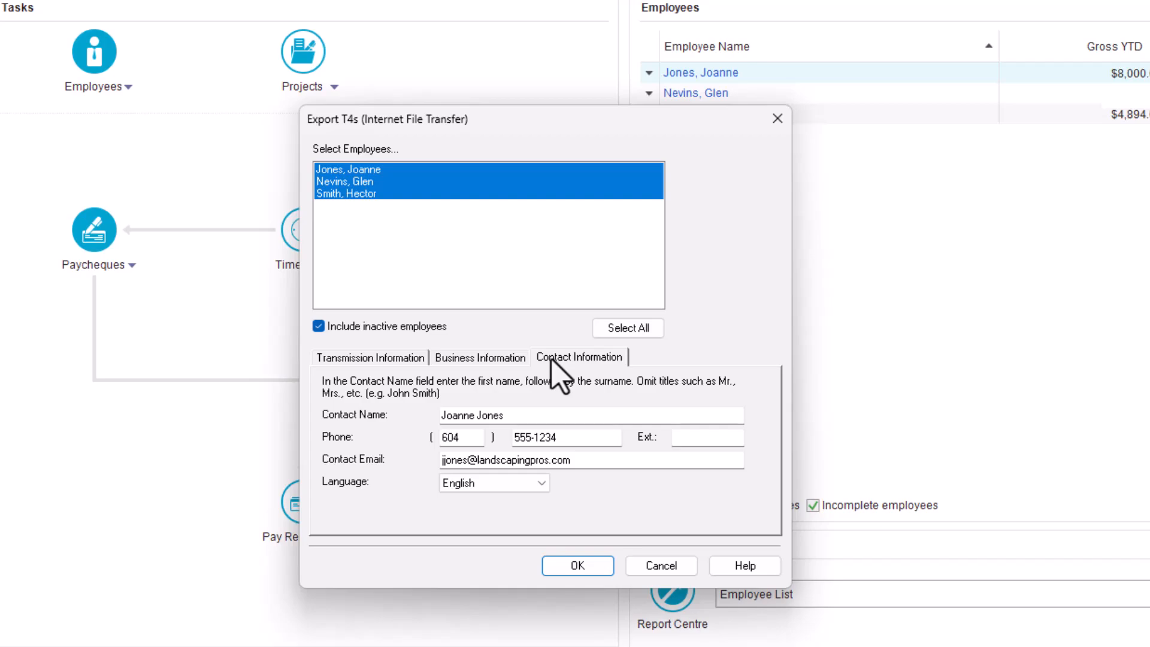
{"action": "left_click", "coordinate": [577, 565]}
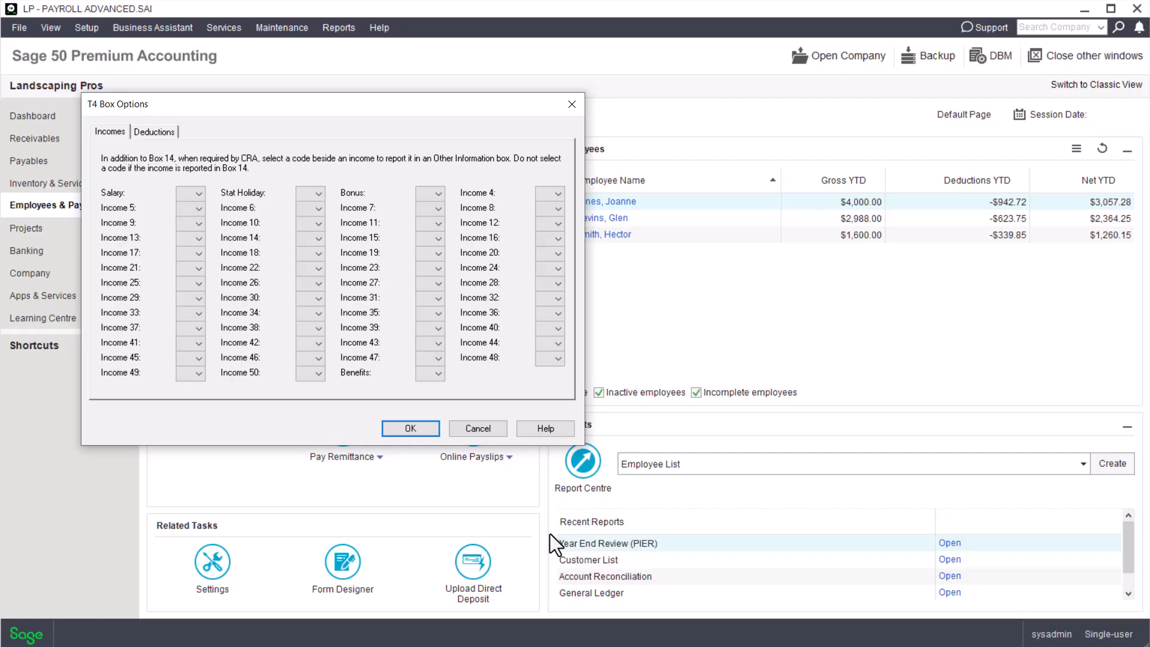
{"action": "left_click", "coordinate": [161, 134]}
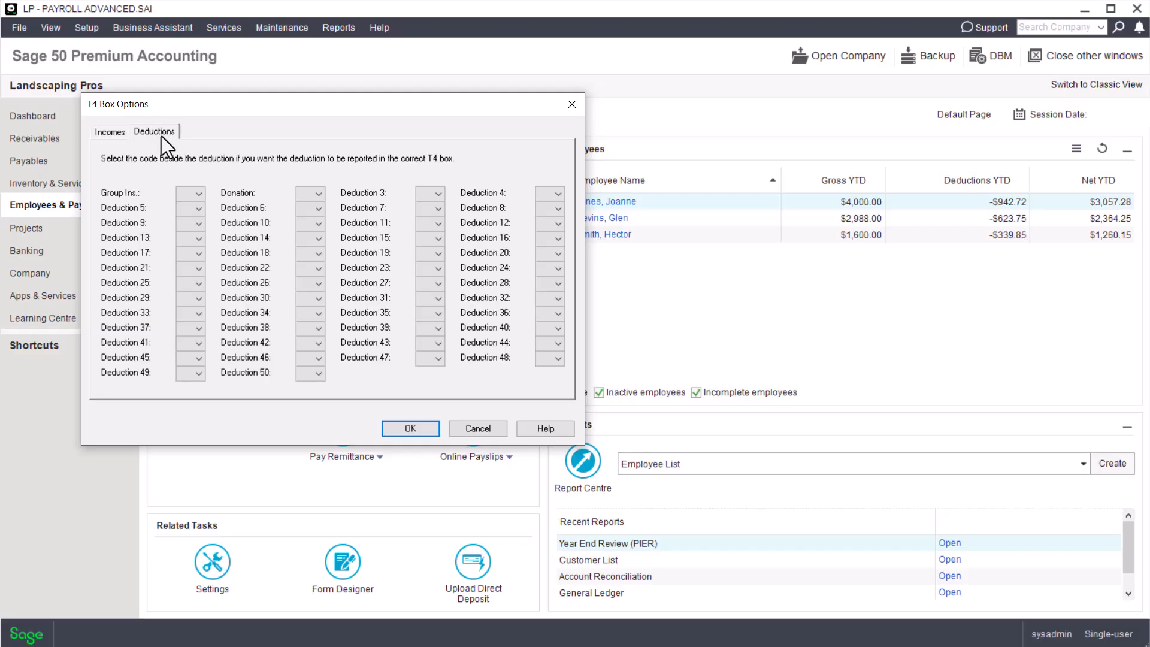
{"action": "left_click", "coordinate": [412, 433]}
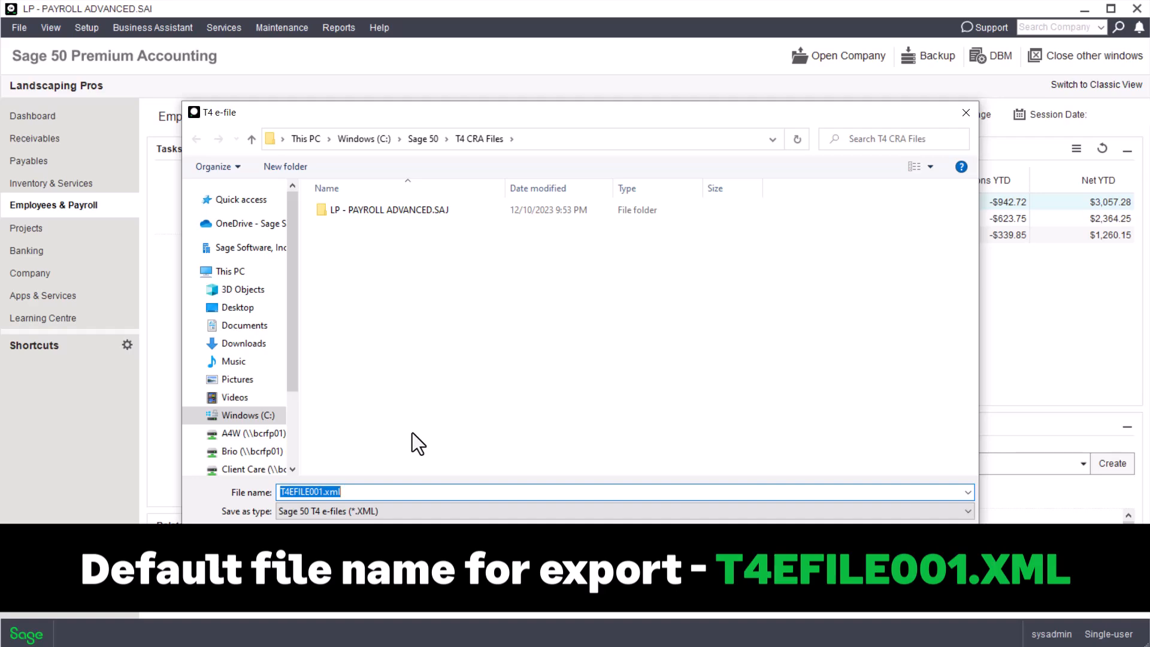
Name the T4 e-file T4EFILE002.xml and save it in the T4 CRA Files folder.
{"action": "left_click", "coordinate": [319, 493]}
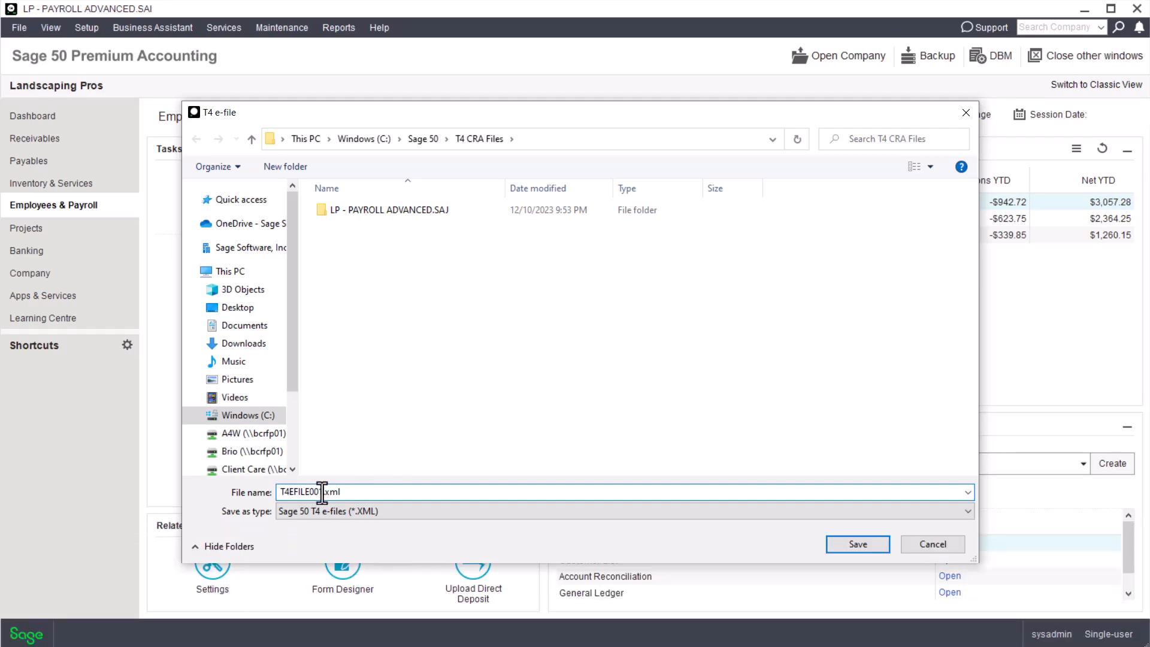
{"action": "left_click_drag", "start_coordinate": [319, 493], "coordinate": [324, 492]}
{"action": "type", "text": "2"}
{"action": "left_click", "coordinate": [834, 547]}
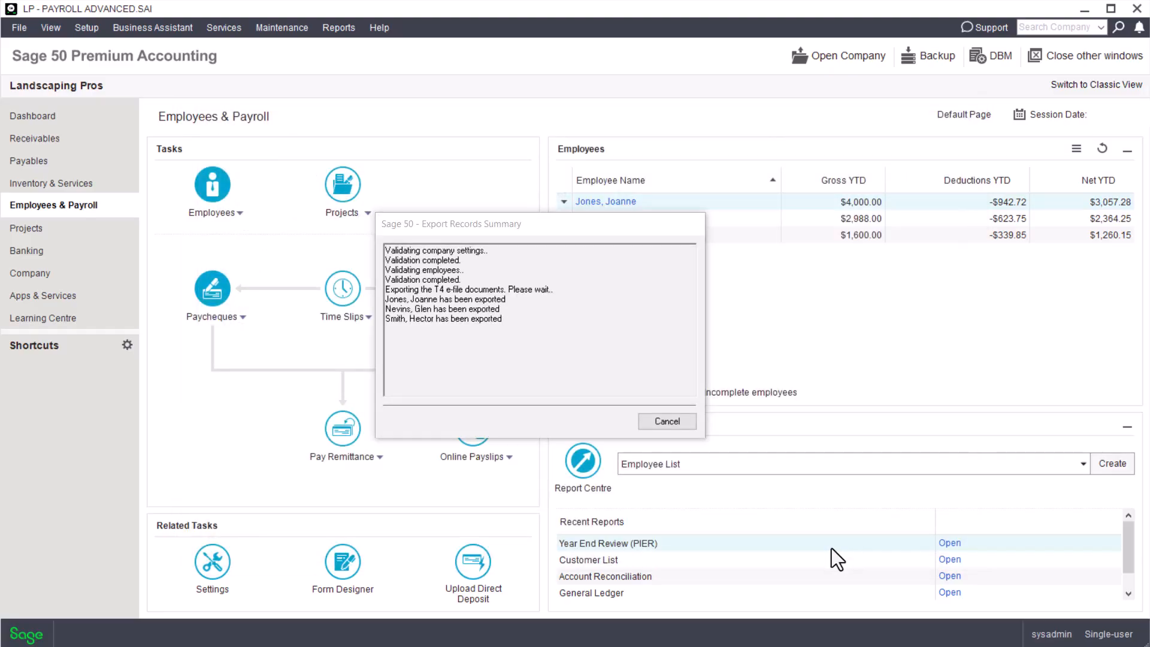